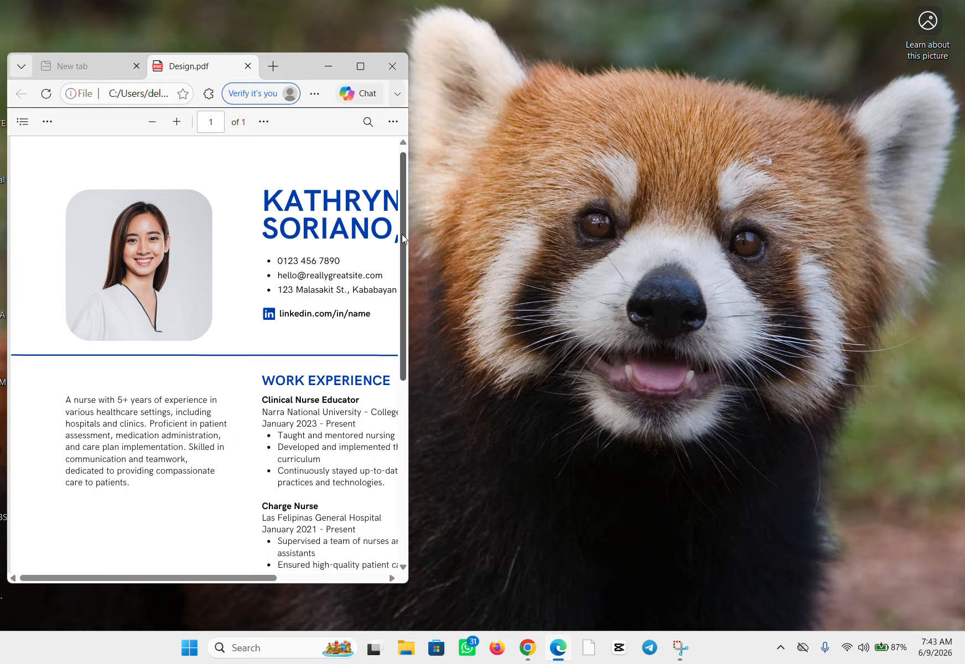
Step: Maximize Design.pdf in the browser, check whether its text can be edited there, and restore the smaller window
left_click(362, 67)
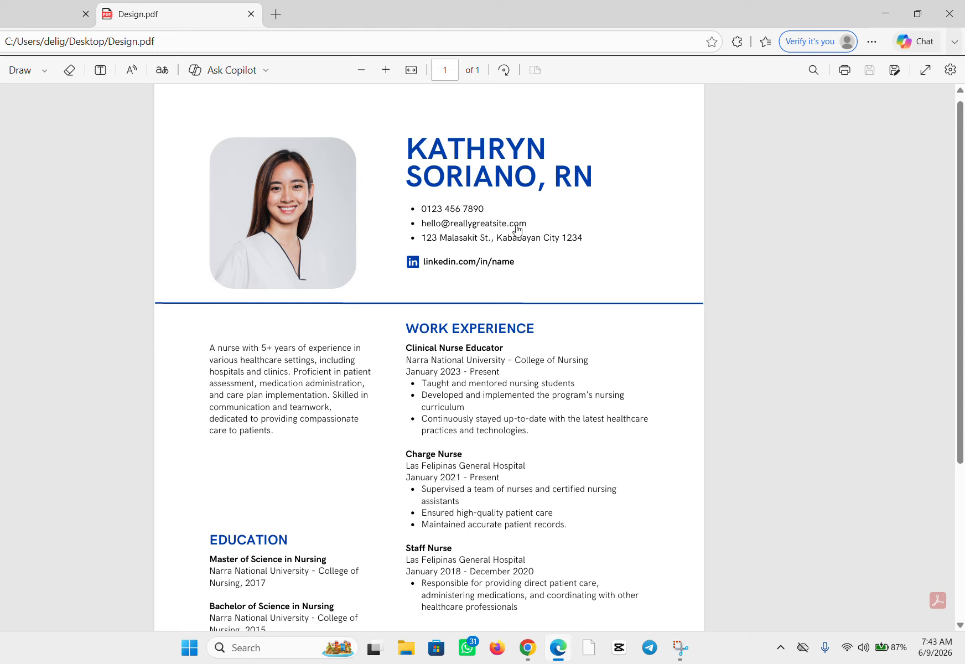
double_click(506, 395)
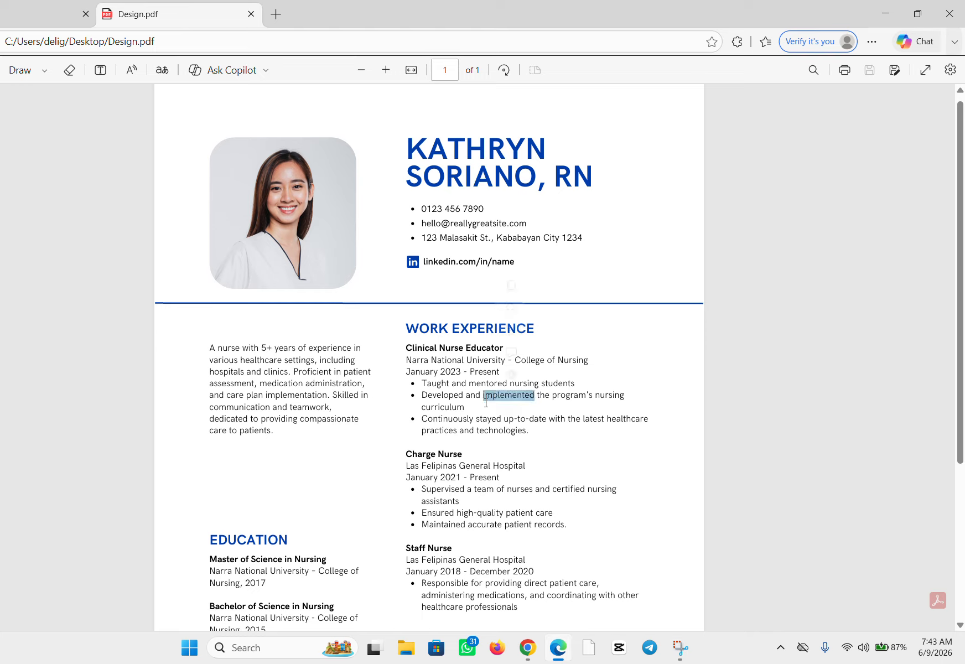
right_click(497, 275)
left_click(532, 278)
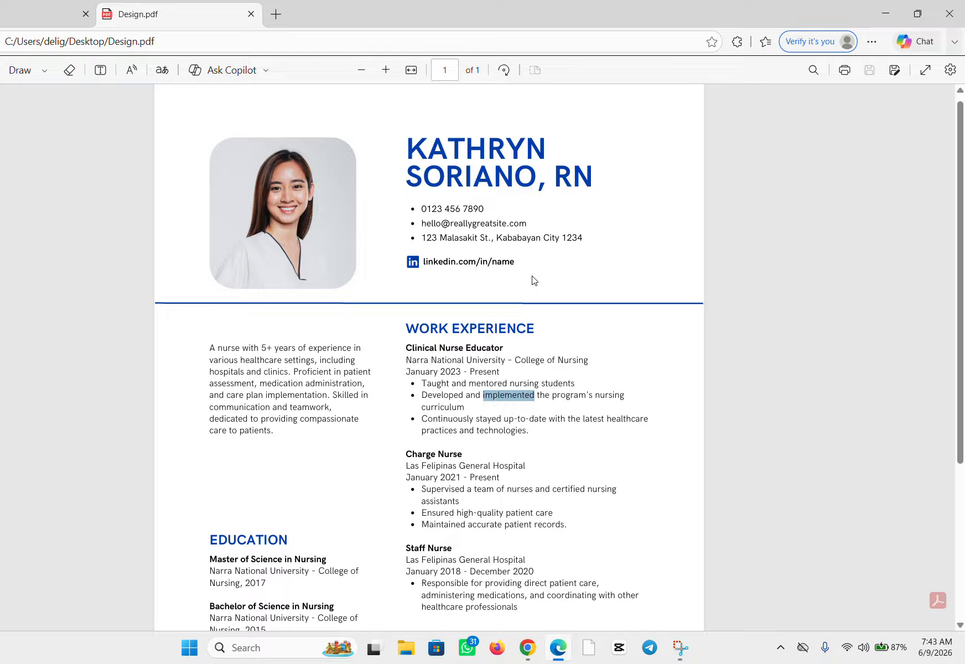
left_click(562, 218)
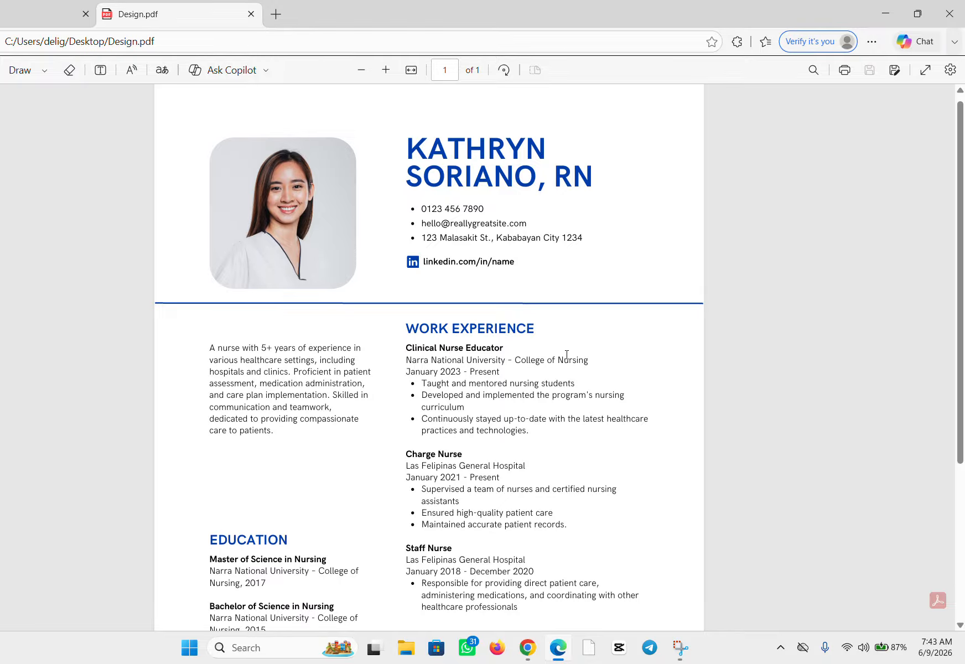
left_click(916, 16)
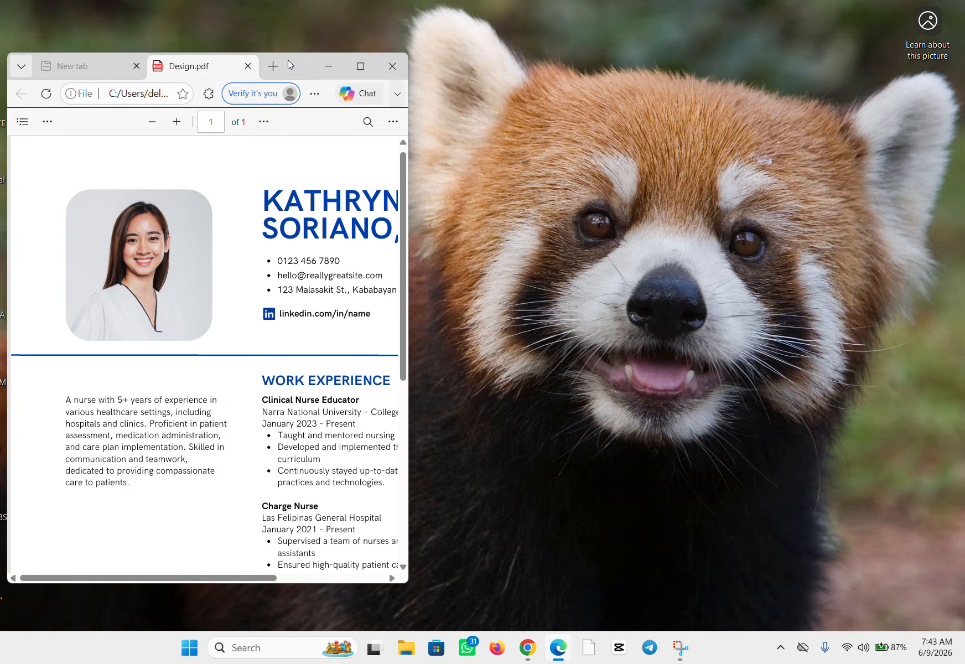
Step: Place the Design PDF icon in a clear spot on the desktop and position the browser window below it
left_click_drag(287, 59, 291, 183)
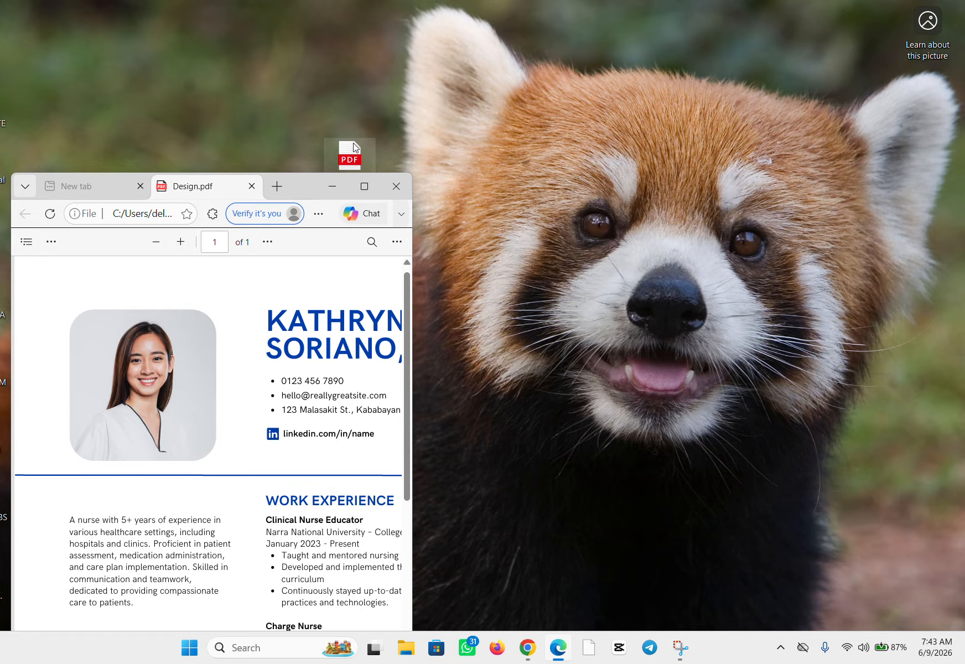
left_click_drag(355, 147, 268, 28)
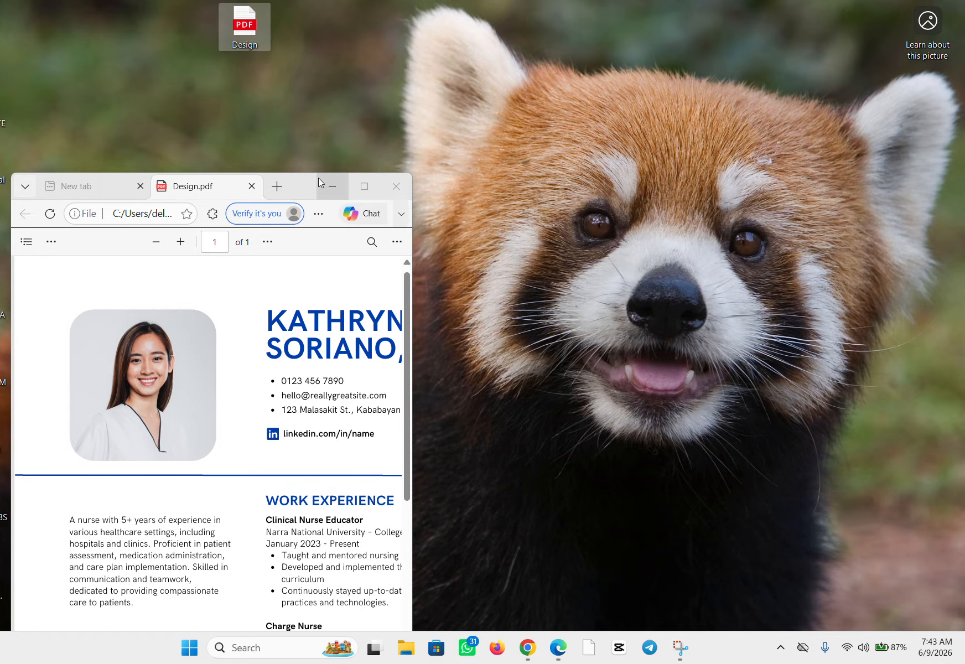
left_click_drag(302, 181, 288, 74)
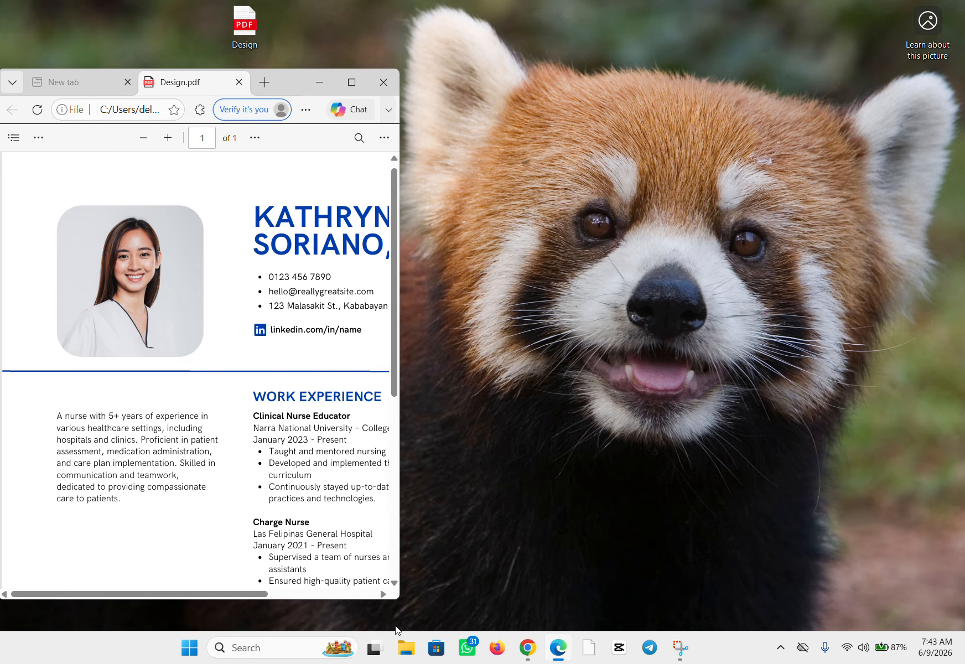
Step: Open Word 2013 and dismiss the Activation Wizard
left_click(280, 648)
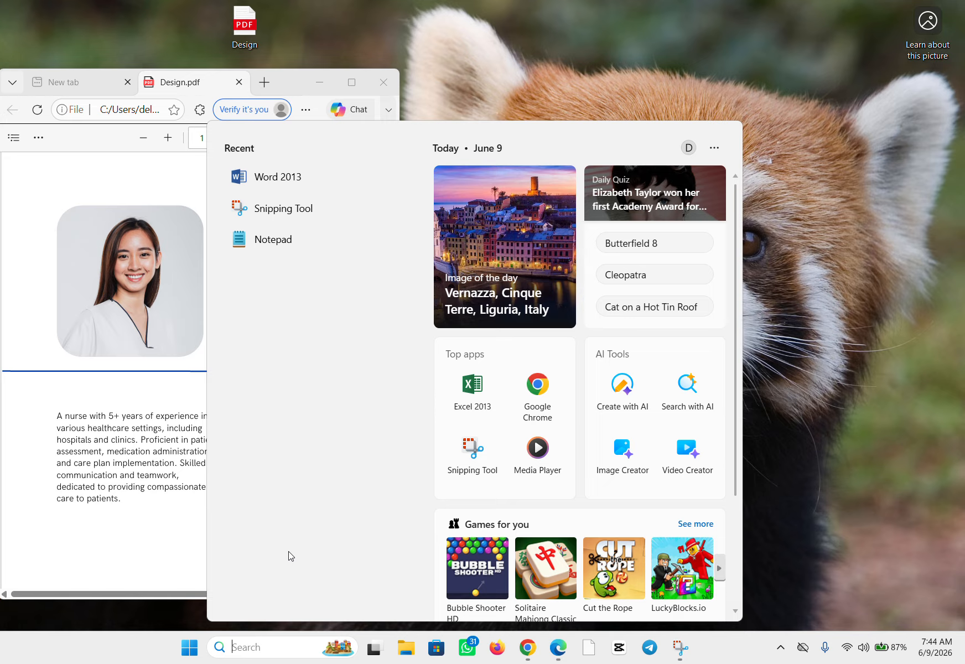
left_click(309, 183)
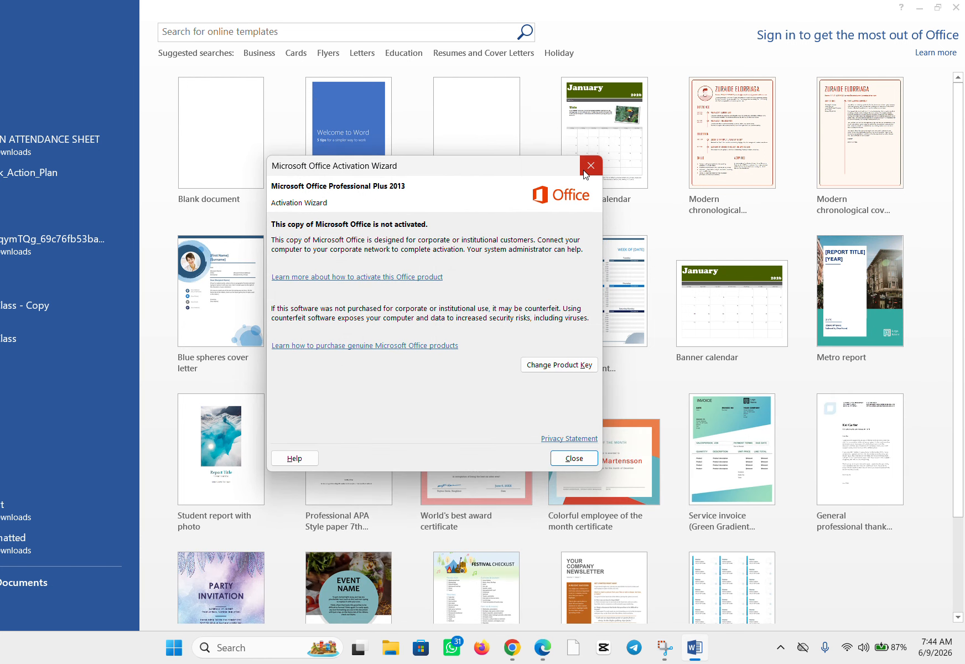
left_click(587, 172)
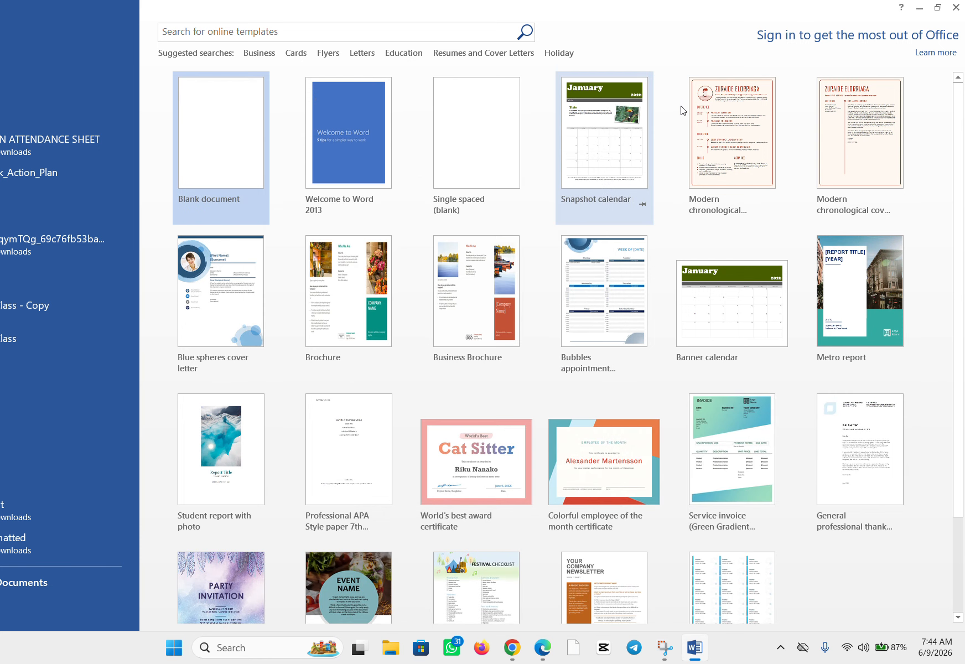
Step: Restore, narrow and move the Word window so it sits beside the browser window without overlapping it
left_click(939, 9)
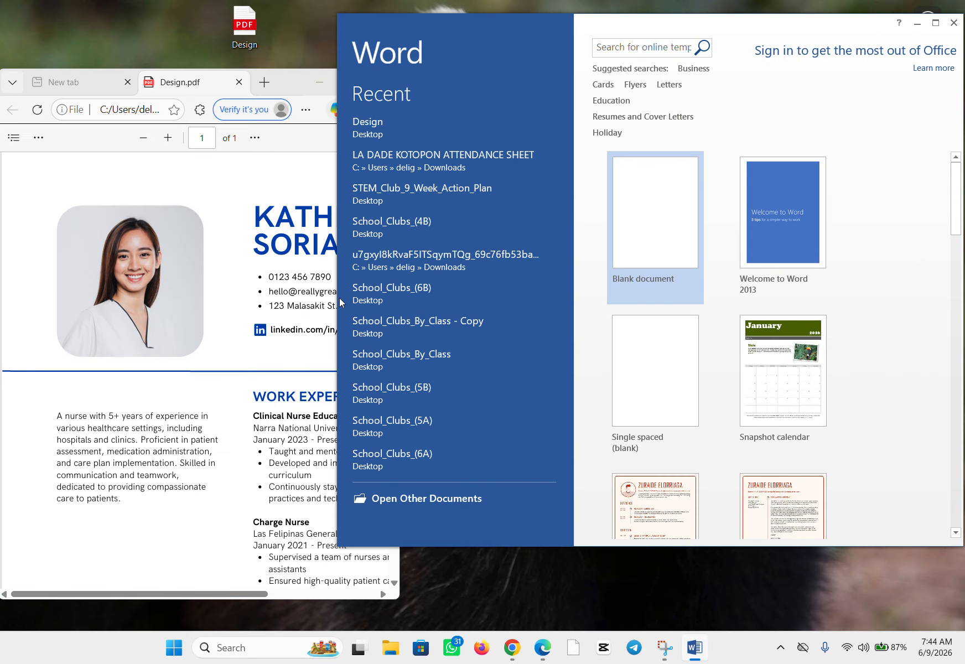
left_click_drag(338, 297, 405, 293)
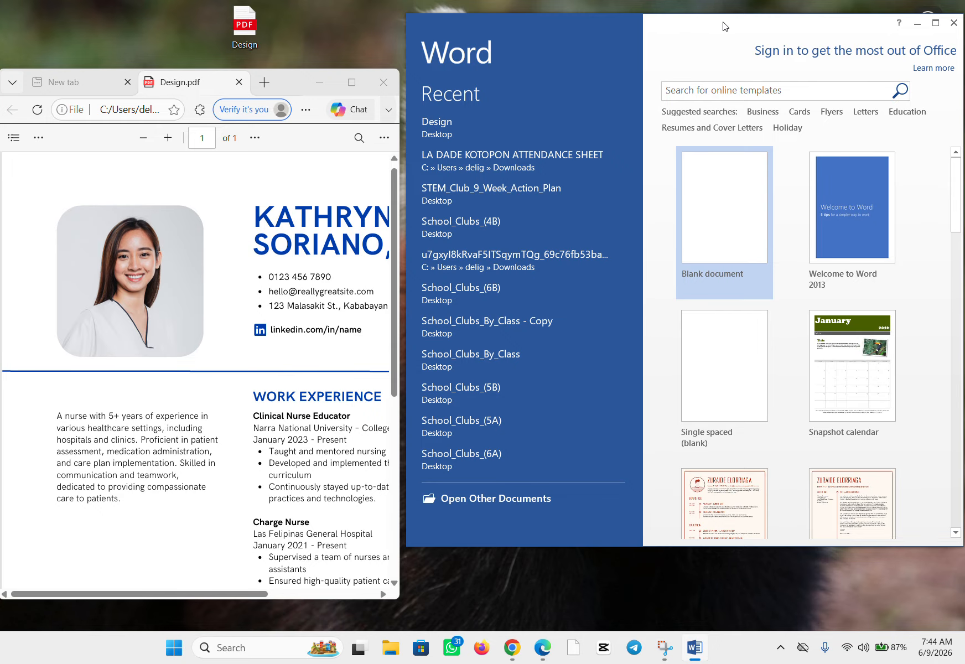
left_click_drag(727, 23, 725, 67)
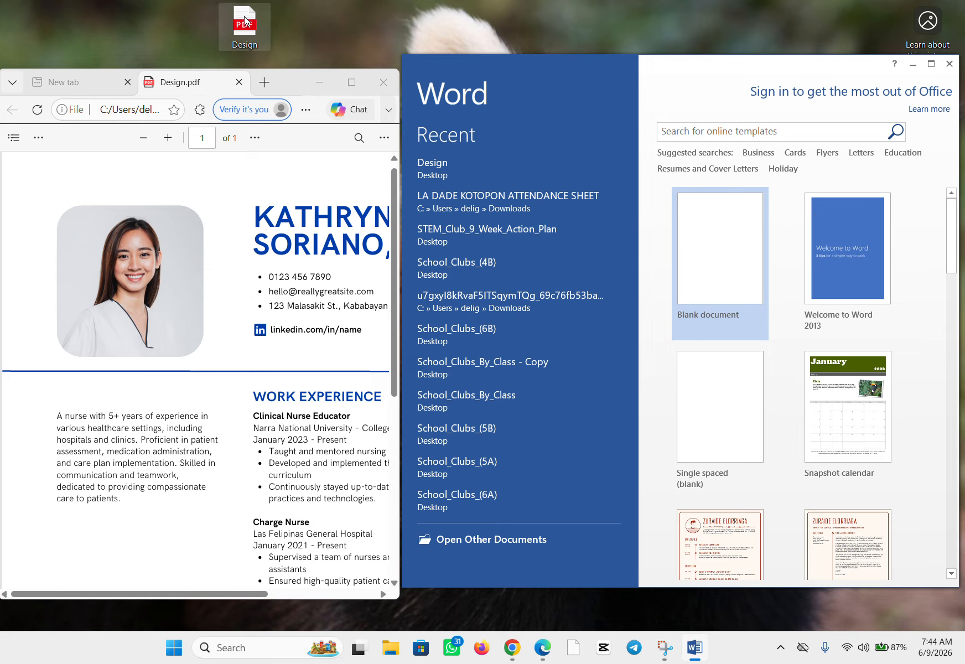
Step: Open the desktop Design PDF in Word, accept its conversion to an editable document, and maximize the window
left_click_drag(245, 21, 907, 210)
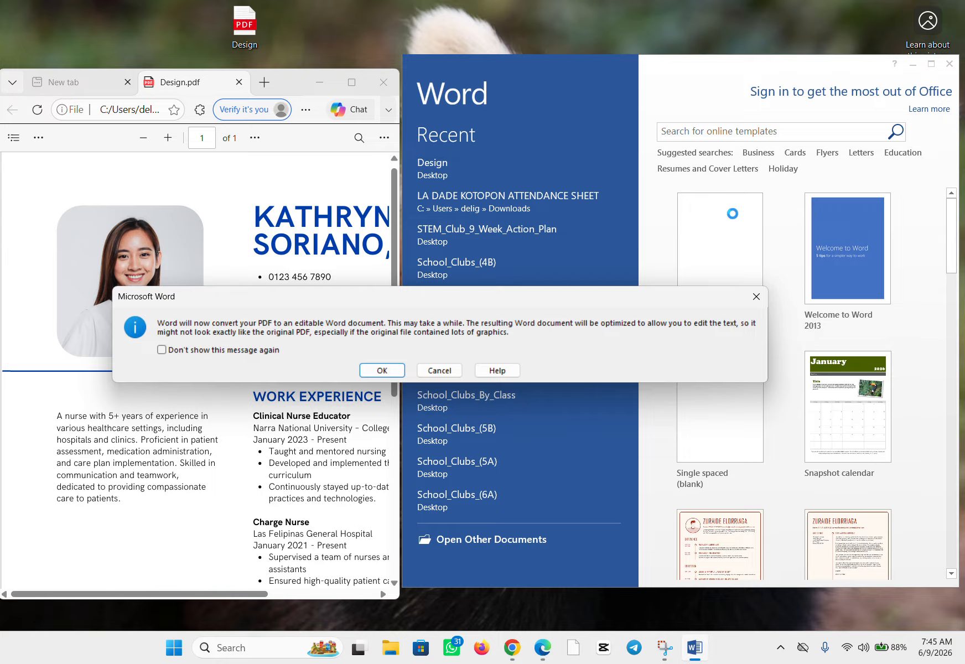
left_click(383, 371)
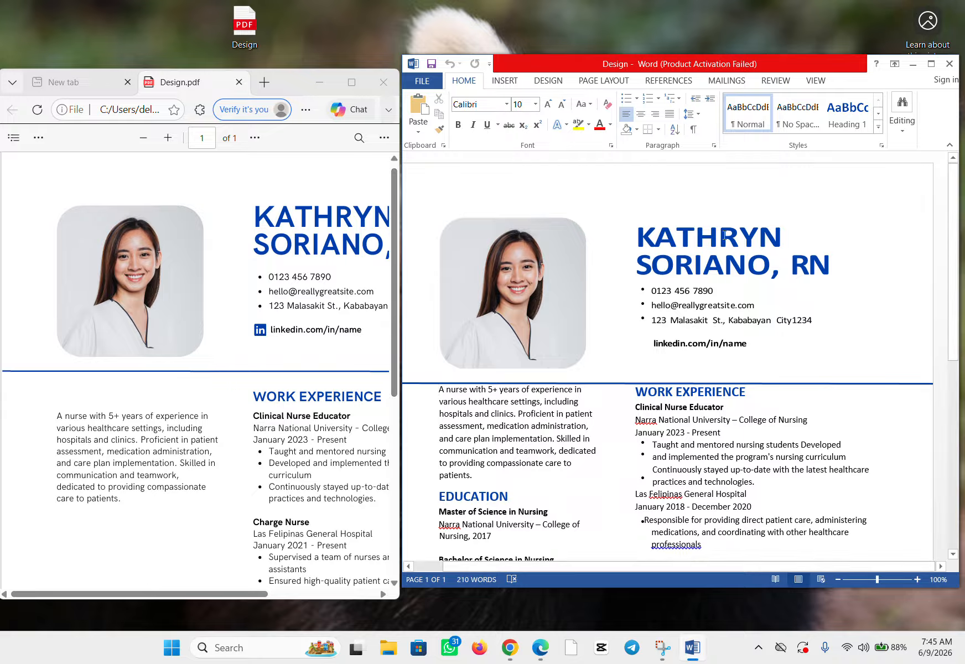
mouse_move(931, 67)
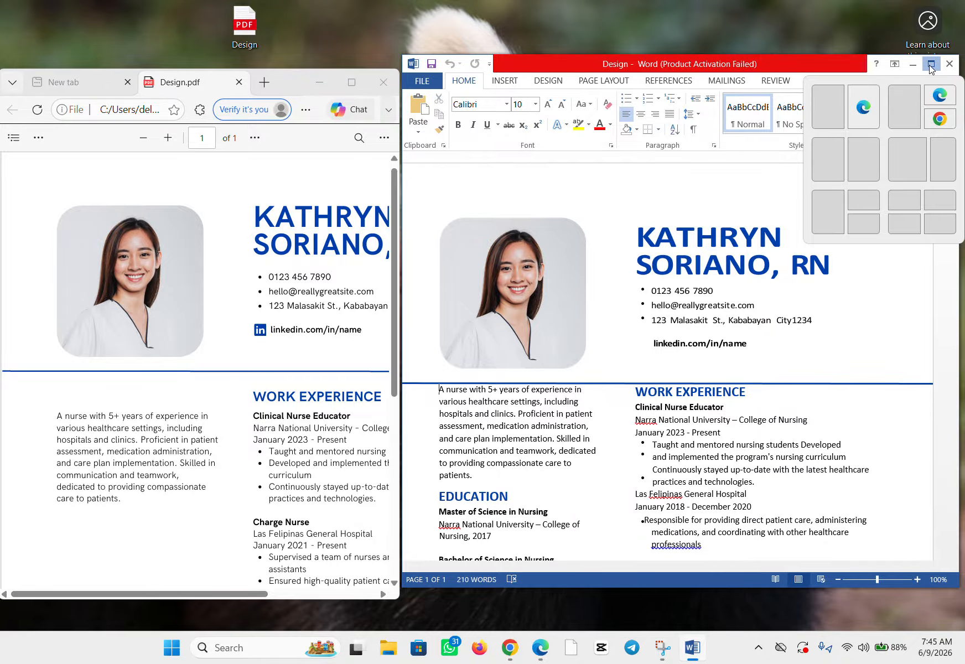
left_click(931, 66)
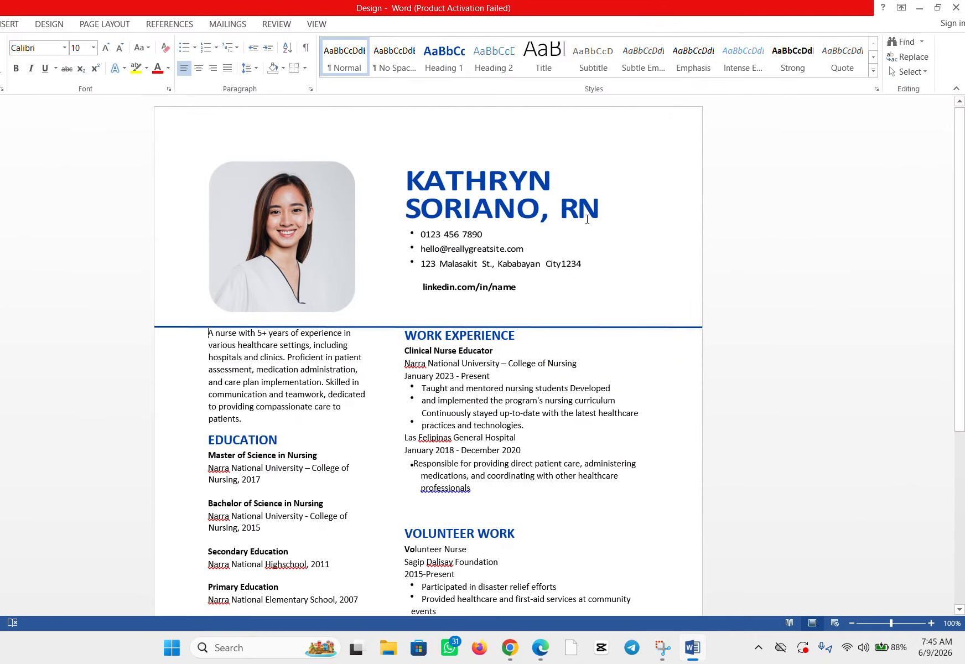
Step: Replace the entire second line of the resume's name heading with "WORLD CUP"
left_click(622, 203)
key("BackSpace")
key("BackSpace")
key("BackSpace")
key("BackSpace")
key("BackSpace")
key("BackSpace")
key("BackSpace")
key("BackSpace")
key("BackSpace")
key("BackSpace")
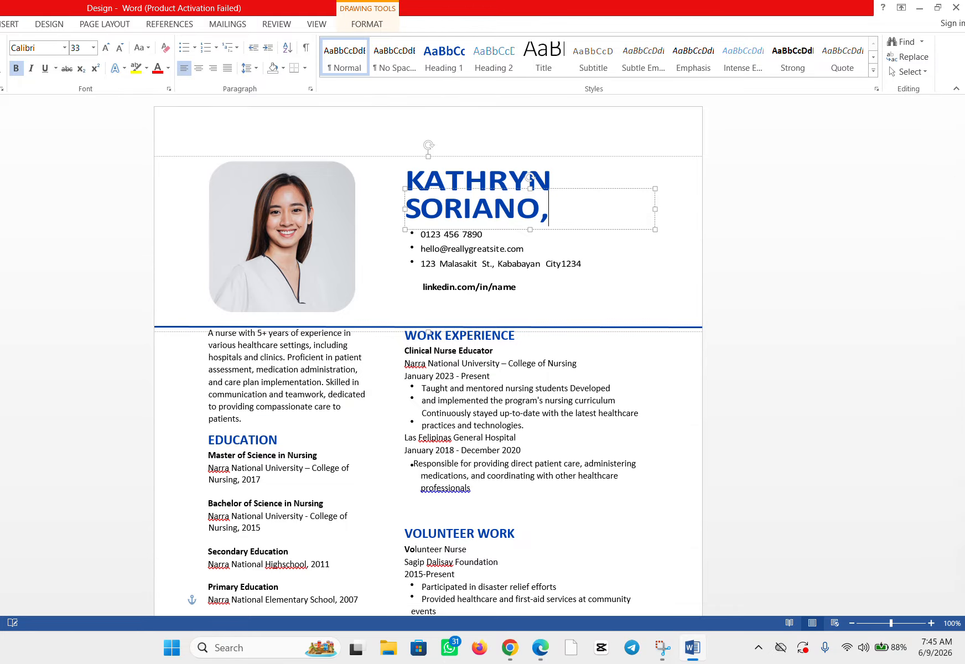
key("BackSpace")
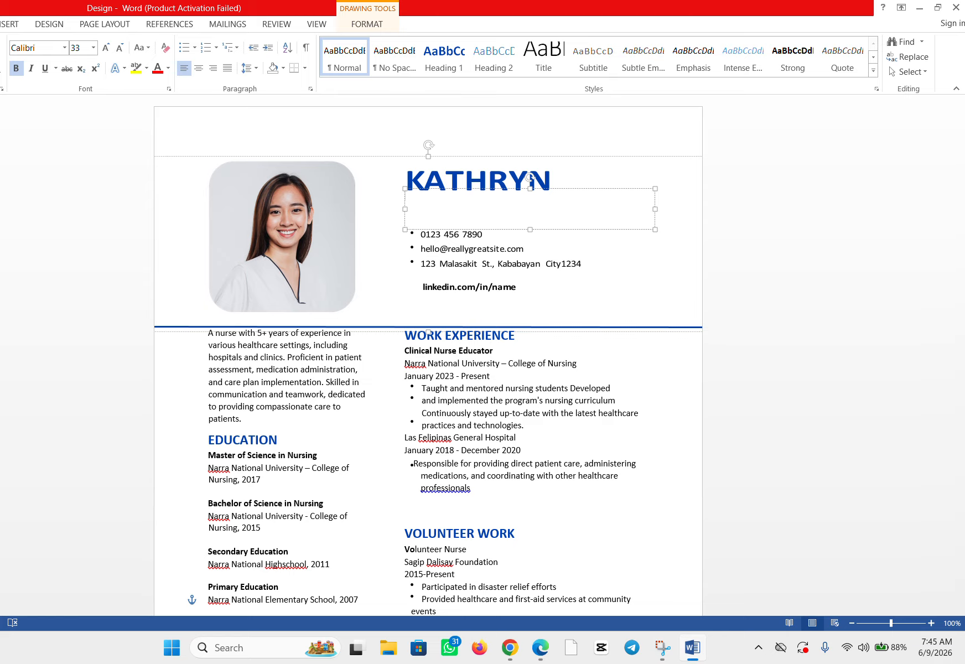
type("WO")
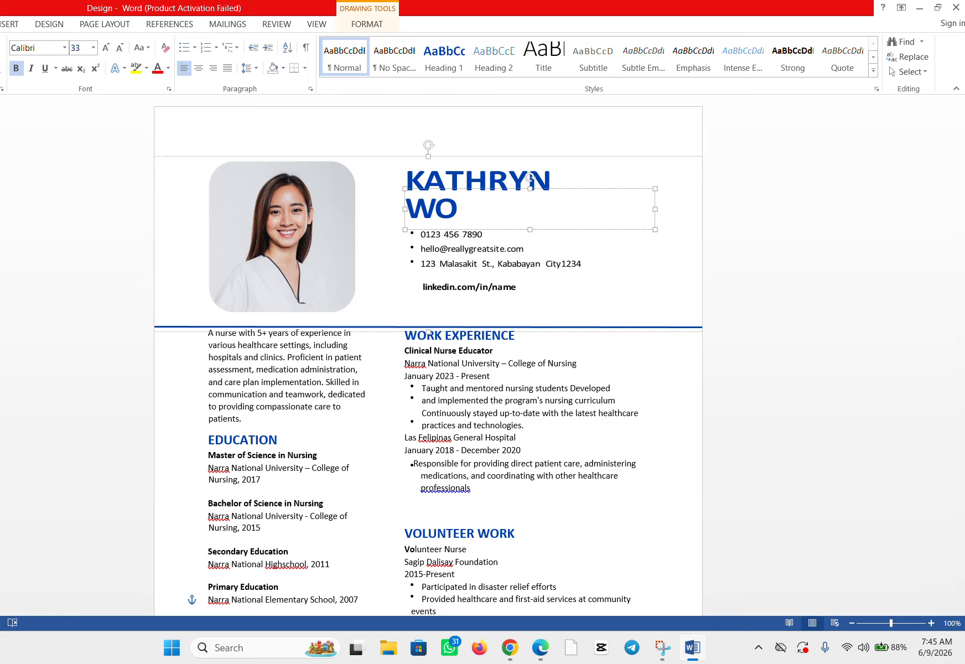
type("RLD ")
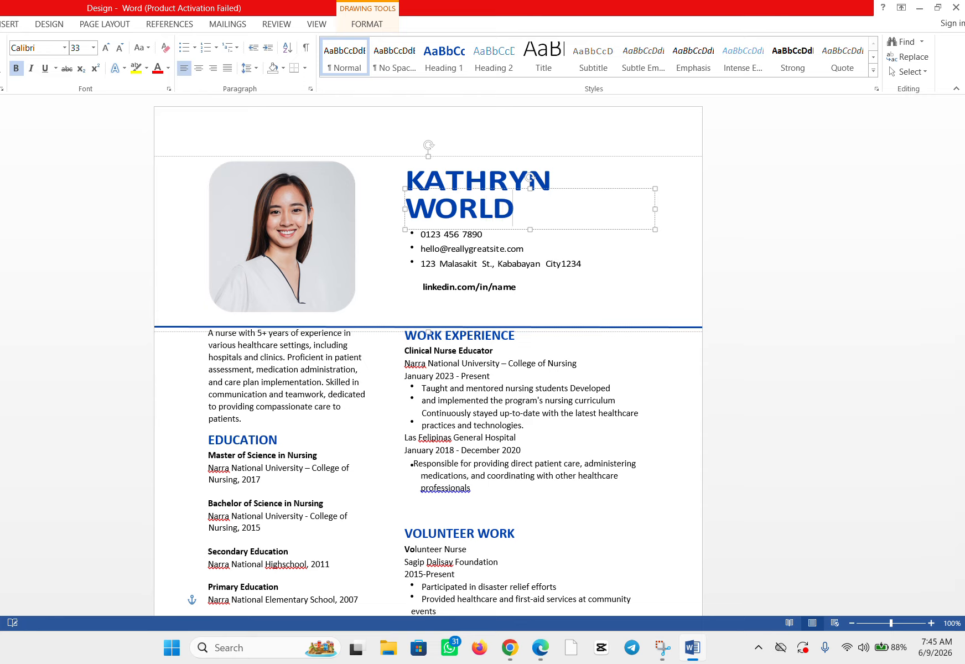
type("CUP")
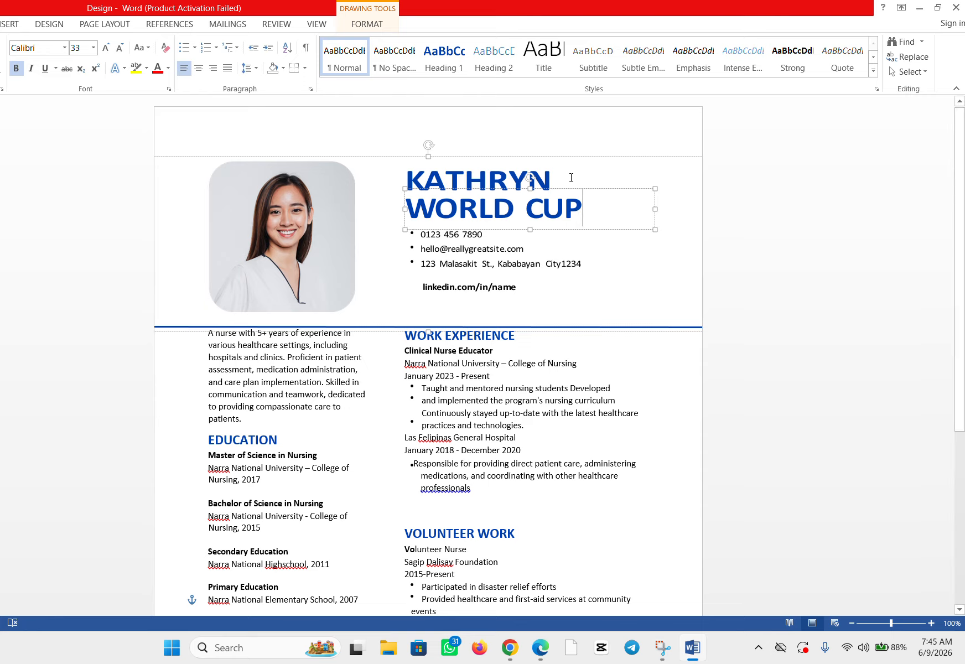
Step: Try to select the first line of the resume's name heading
left_click(550, 182)
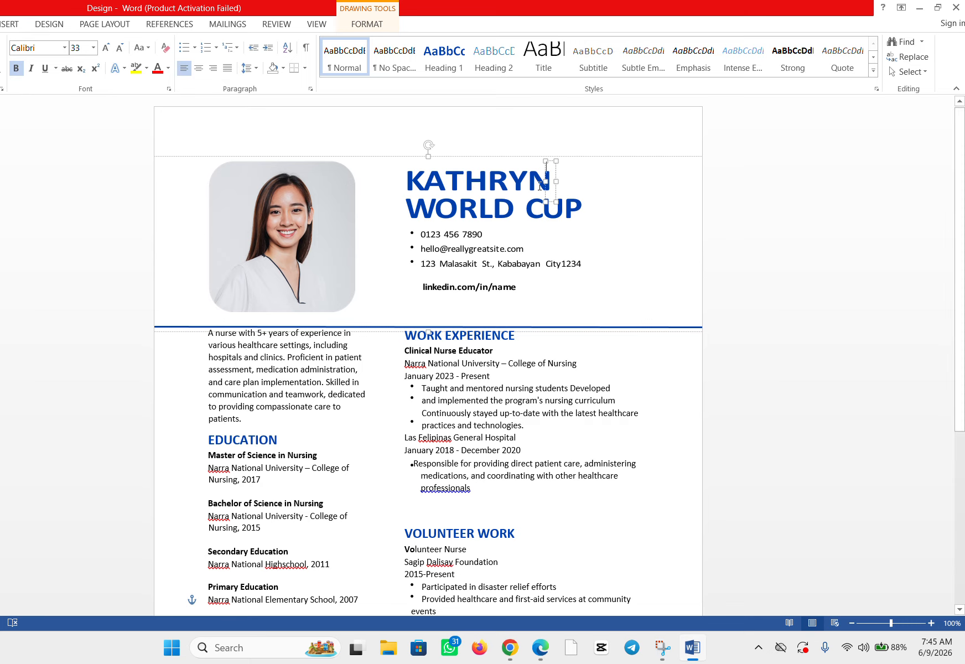
left_click_drag(544, 182, 402, 187)
left_click(402, 187)
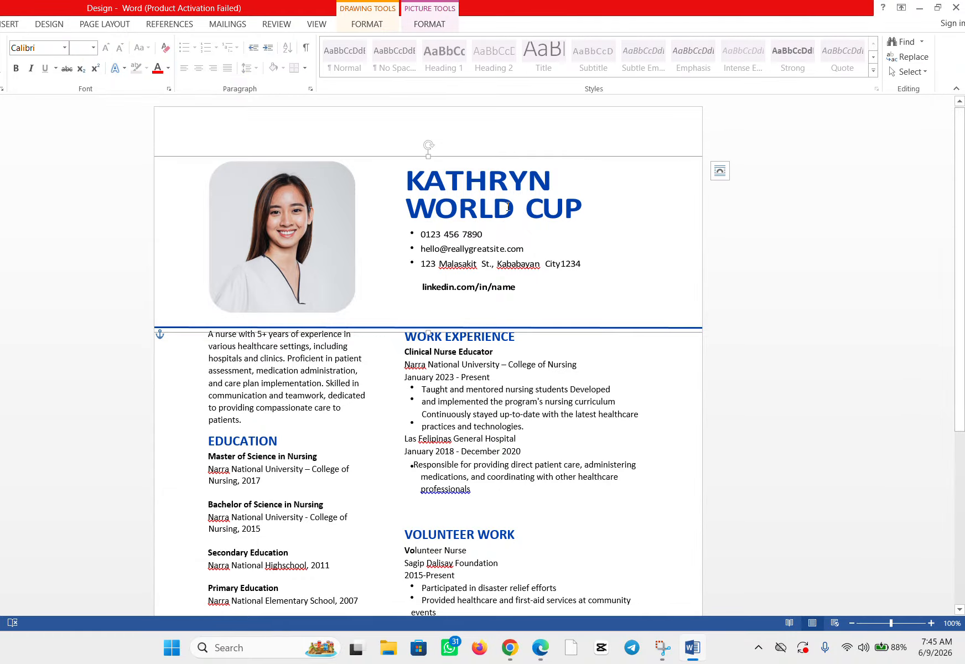
Step: Delete the number after "City" at the end of the address line
left_click(598, 264)
left_click(583, 263)
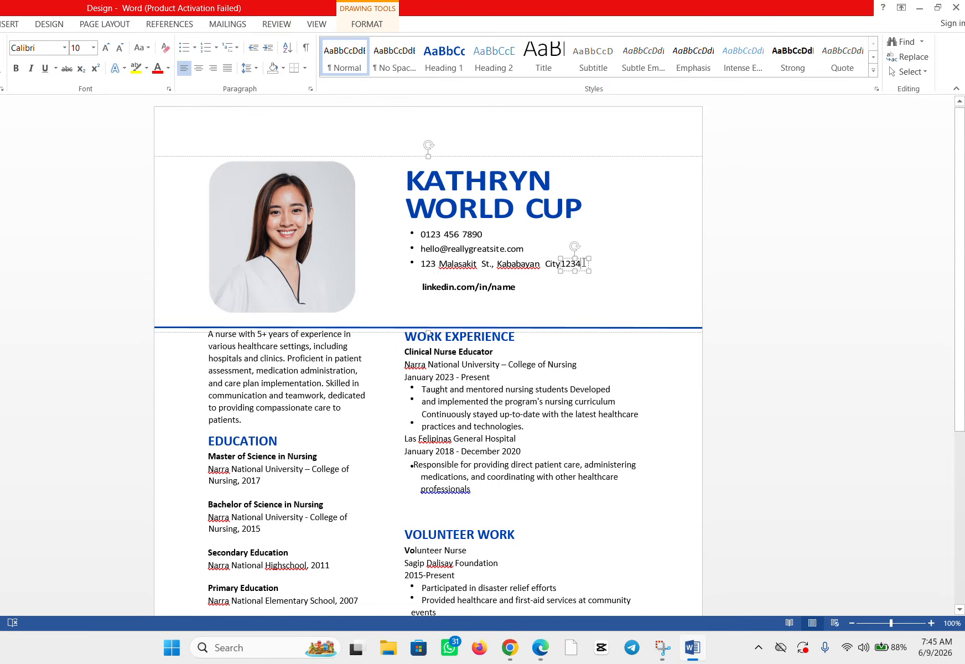
key("BackSpace")
key("BackSpace")
key("BackSpace")
key("BackSpace")
Step: Delete "implement" and the space before it from "and implemented" under Clinical Nurse Educator, and minimize the Word document
left_click(480, 400)
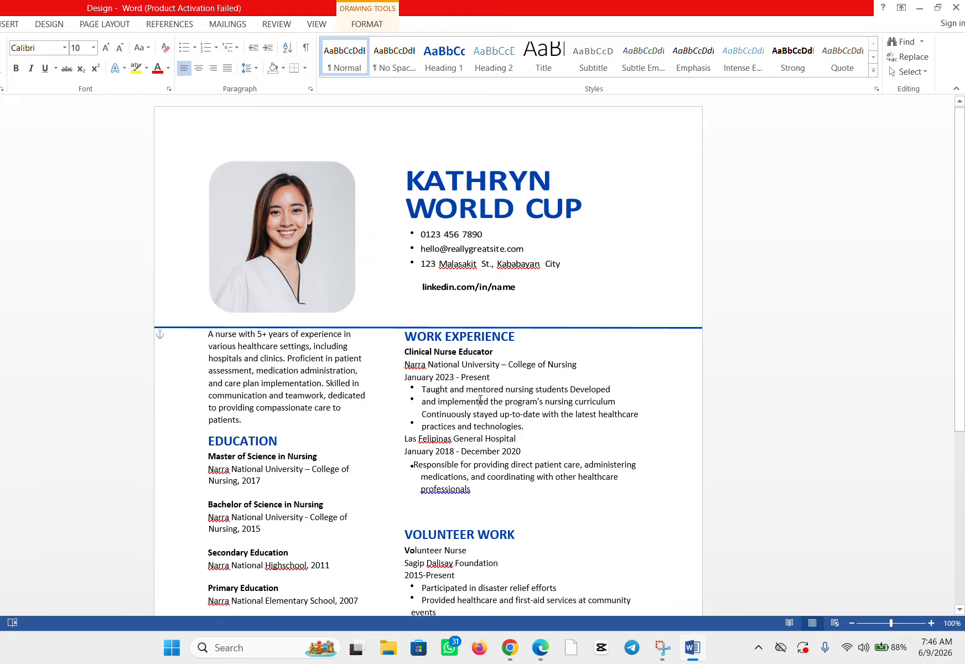
key("BackSpace")
key("BackSpace")
key("BackSpace")
key("BackSpace")
key("BackSpace")
key("BackSpace")
key("BackSpace")
key("BackSpace")
key("BackSpace")
key("BackSpace")
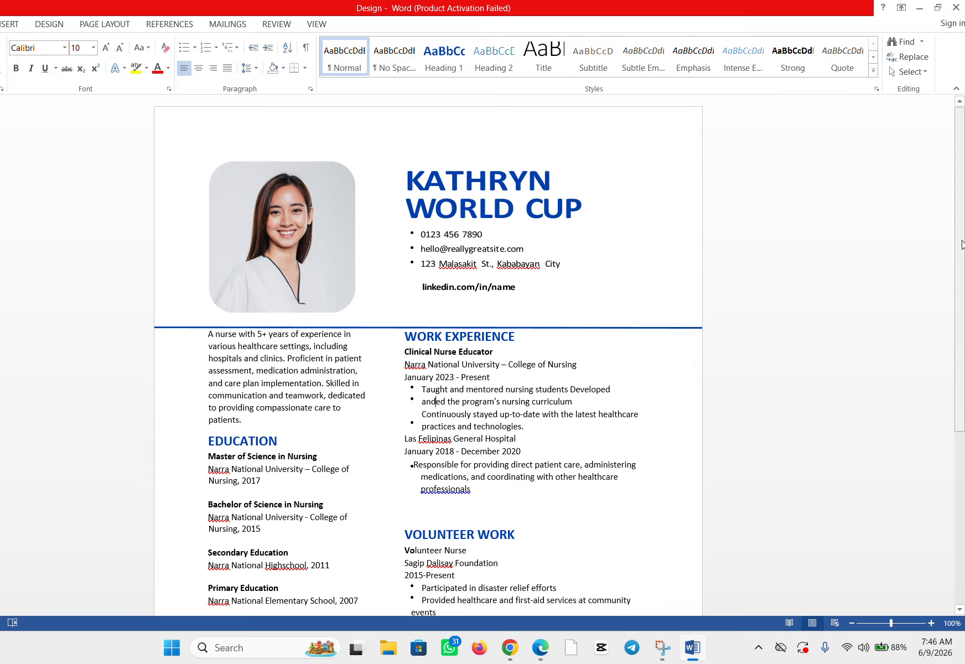
mouse_move(962, 246)
left_mouse_down()
mouse_move(944, 531)
mouse_move(963, 398)
mouse_move(963, 245)
left_mouse_up()
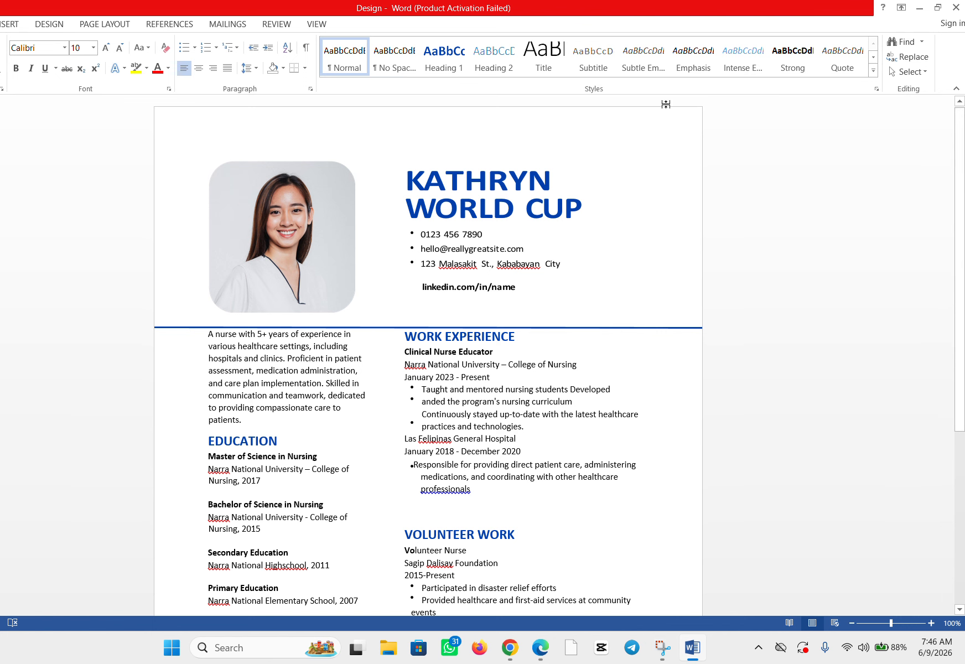
left_click(919, 8)
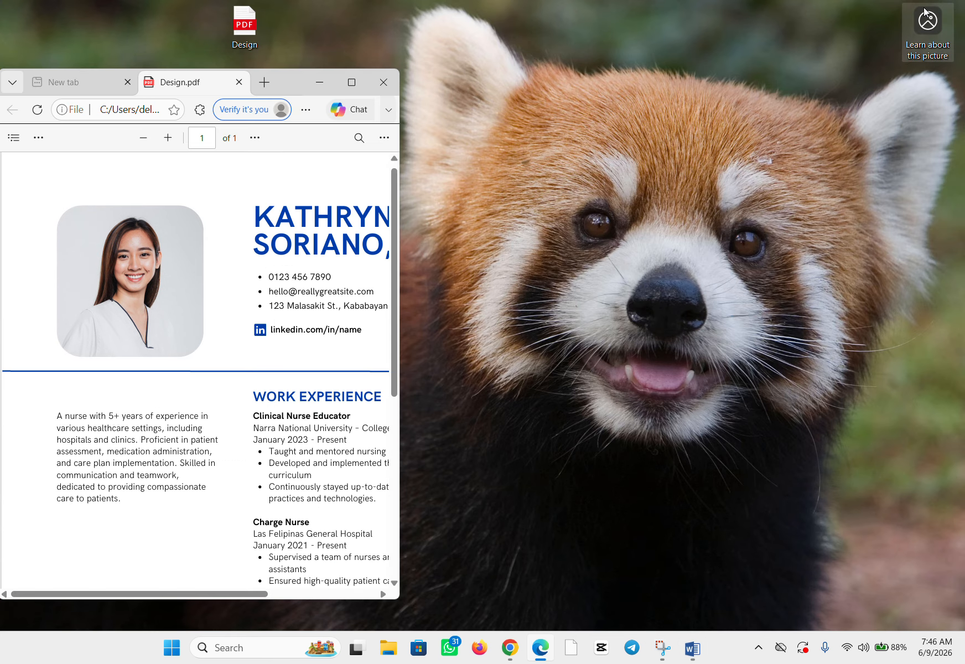